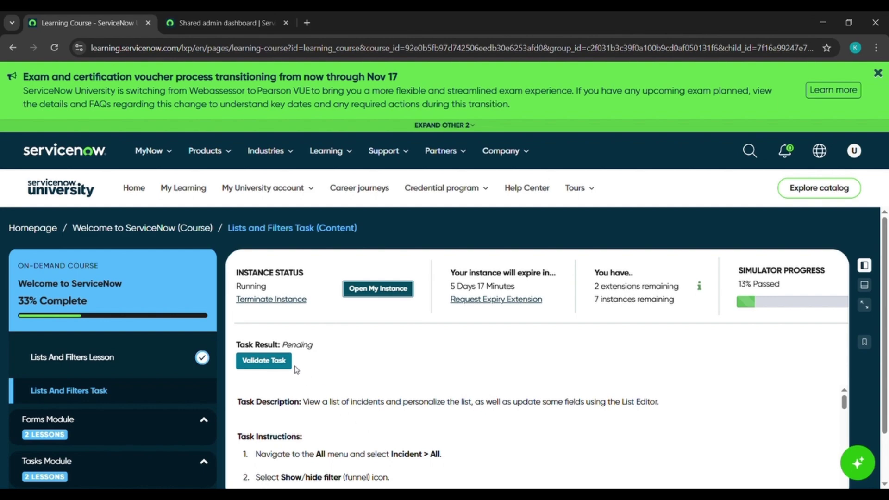
Launch the lab instance from the course page and bring up its Admin Home dashboard.
{"action": "left_click", "coordinate": [378, 289]}
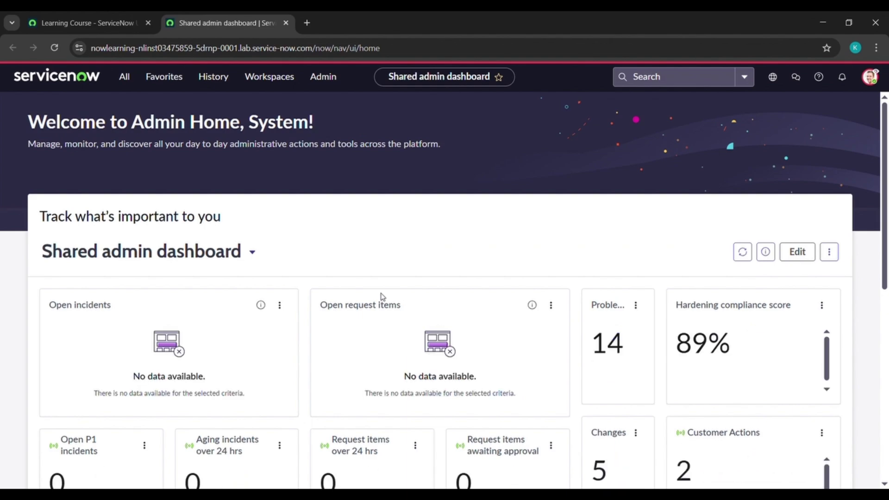
{"action": "left_click", "coordinate": [111, 15]}
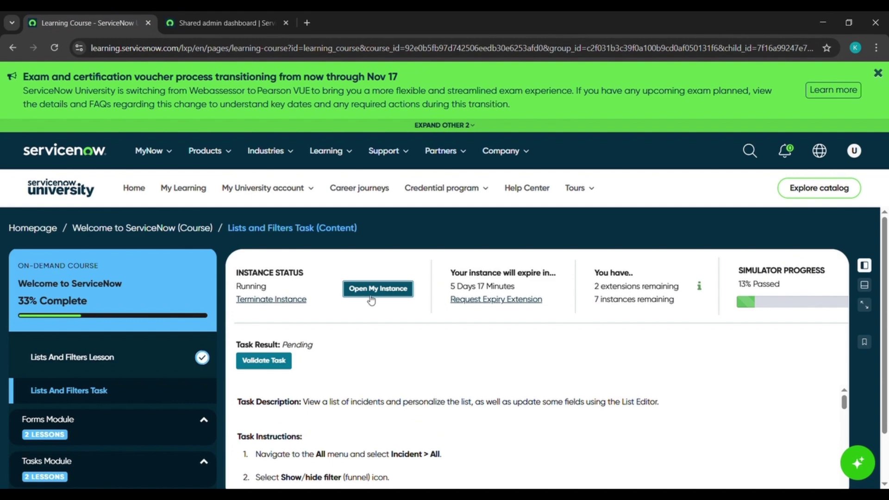
{"action": "left_click", "coordinate": [222, 22]}
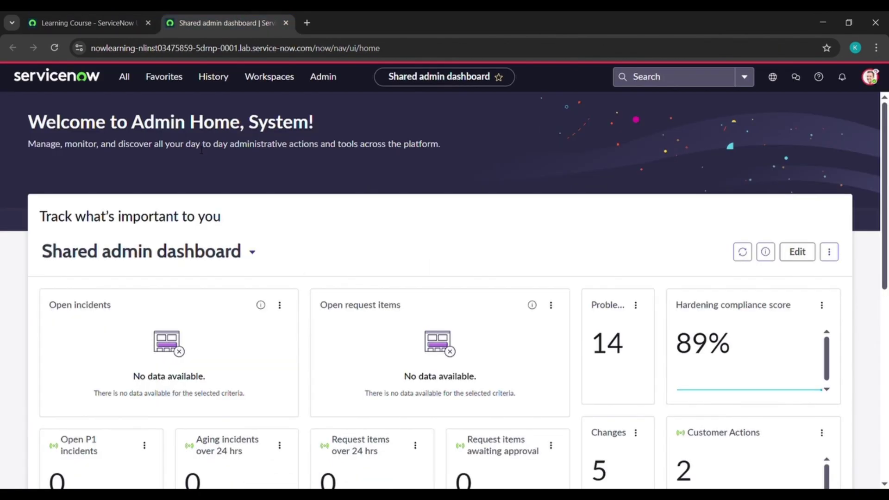
Search the navigator for 'open' and open the Incident > Open list.
{"action": "left_click", "coordinate": [130, 87]}
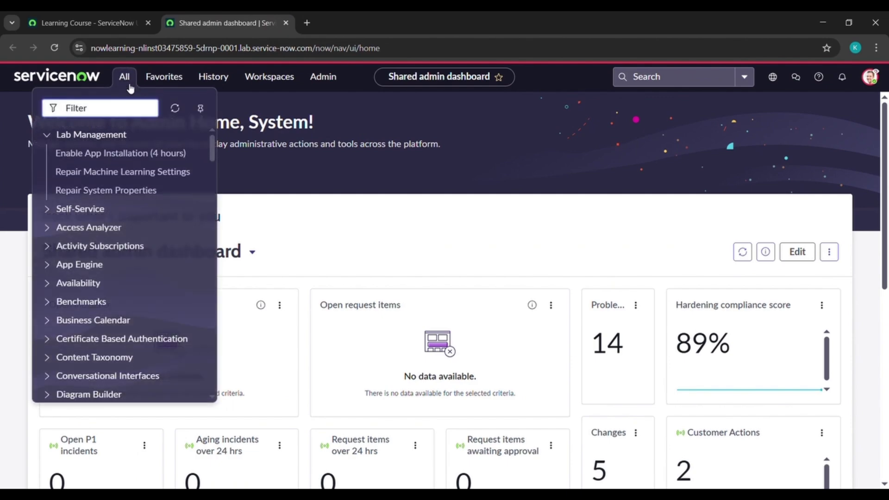
{"action": "type", "text": "open"}
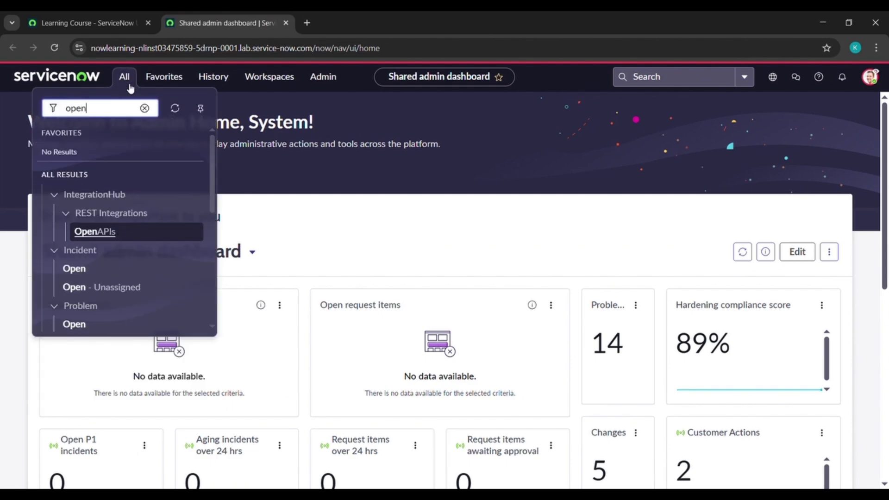
{"action": "left_click", "coordinate": [82, 272]}
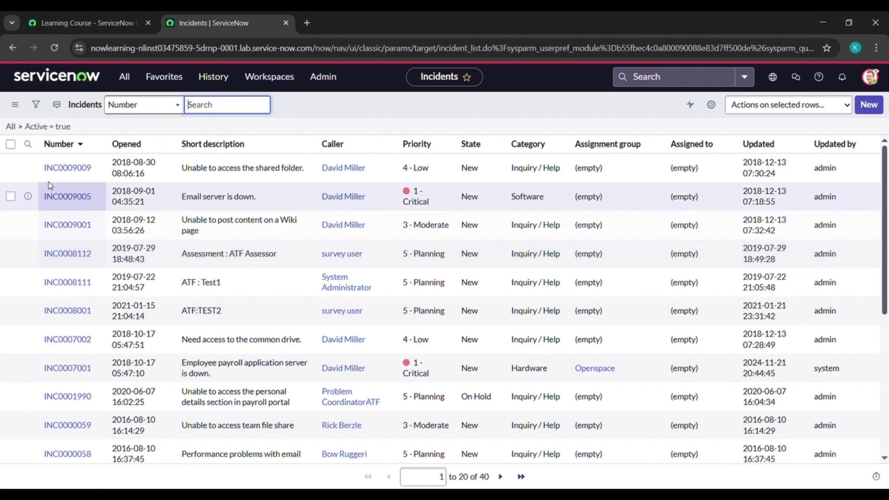
Select all incidents and add the filter condition State is not Closed.
{"action": "left_click", "coordinate": [11, 145]}
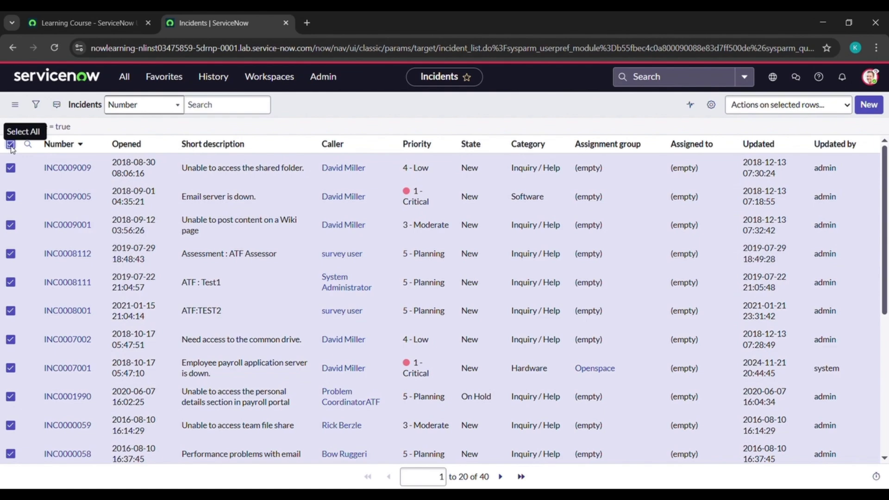
{"action": "left_click", "coordinate": [37, 105]}
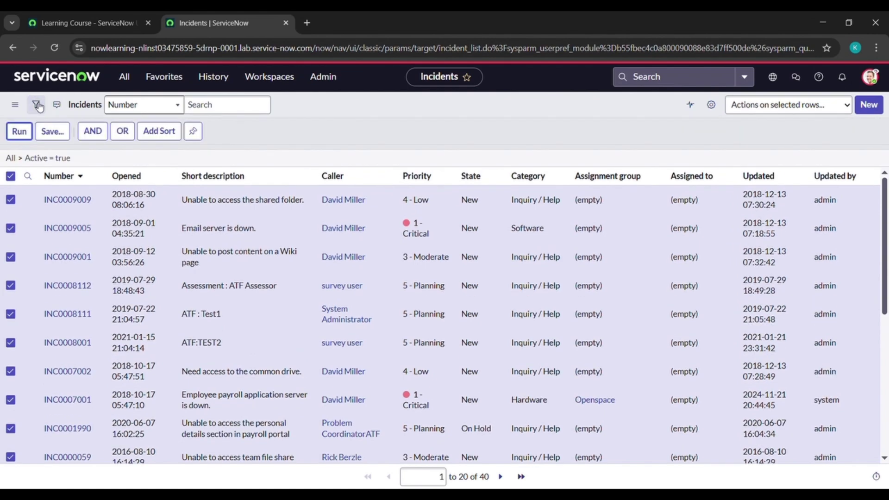
{"action": "left_click", "coordinate": [90, 132]}
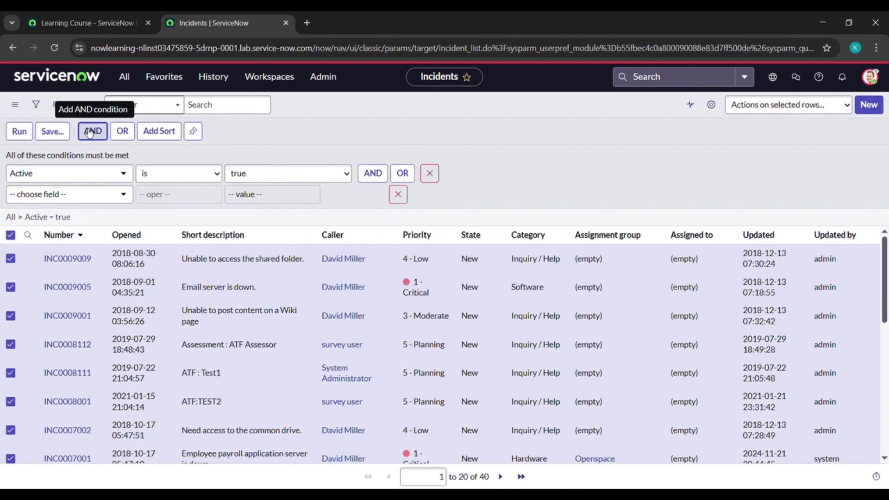
{"action": "left_click", "coordinate": [60, 175]}
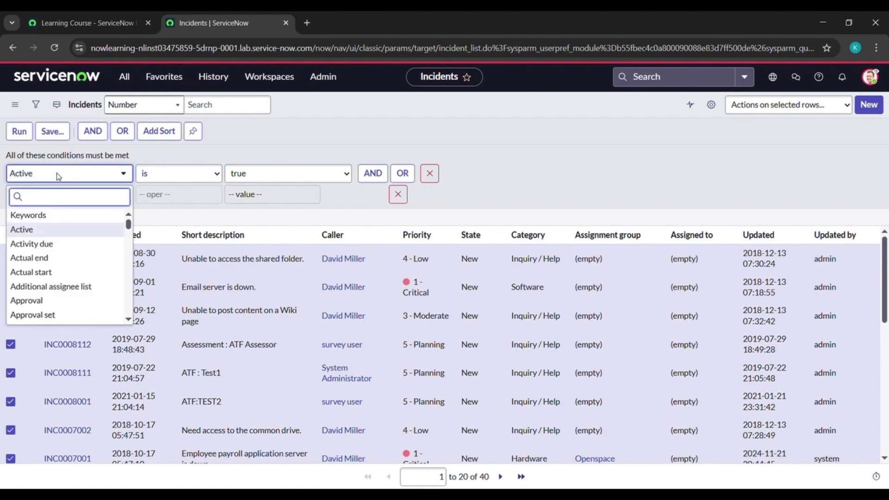
{"action": "type", "text": "state"}
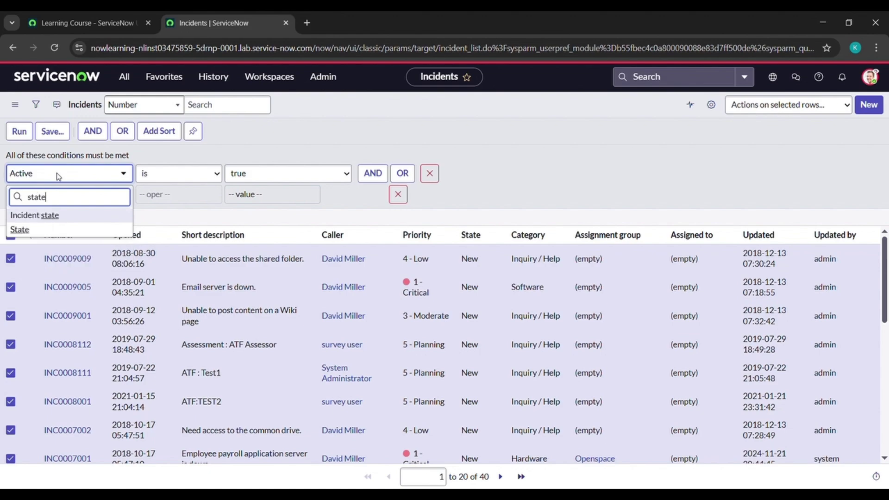
{"action": "key", "text": "Down"}
{"action": "key", "text": "Return"}
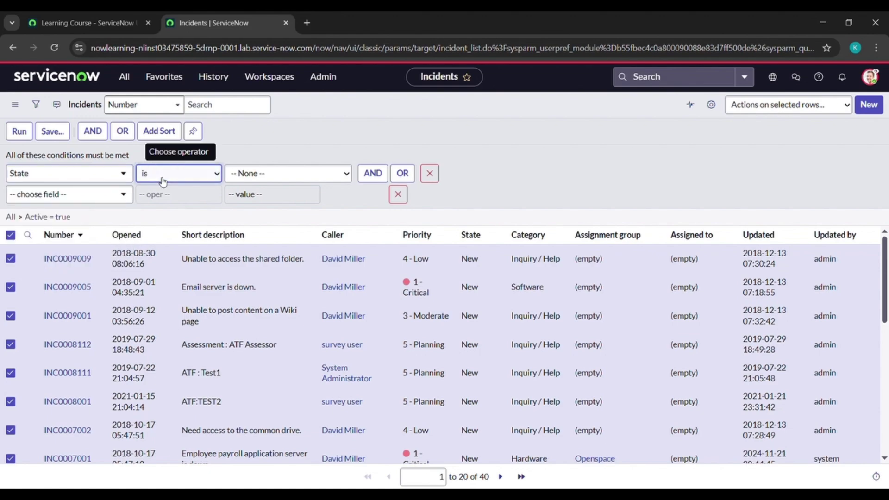
{"action": "key", "text": "Down"}
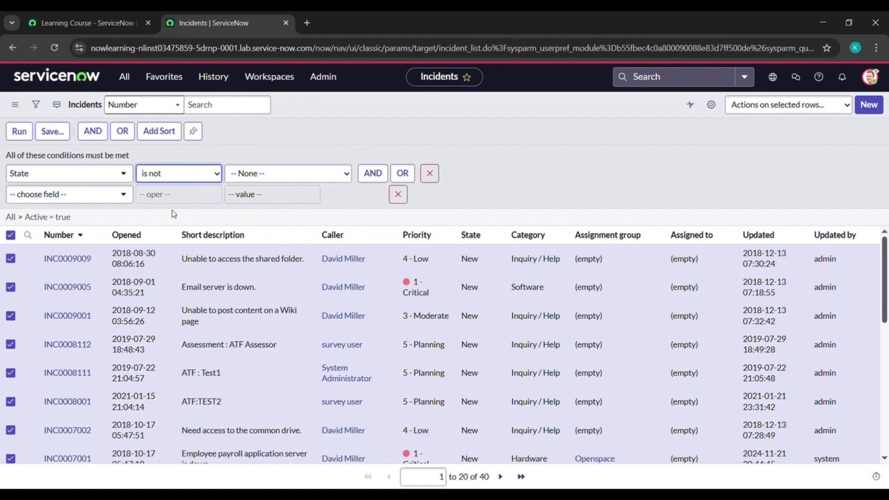
{"action": "key", "text": "Tab"}
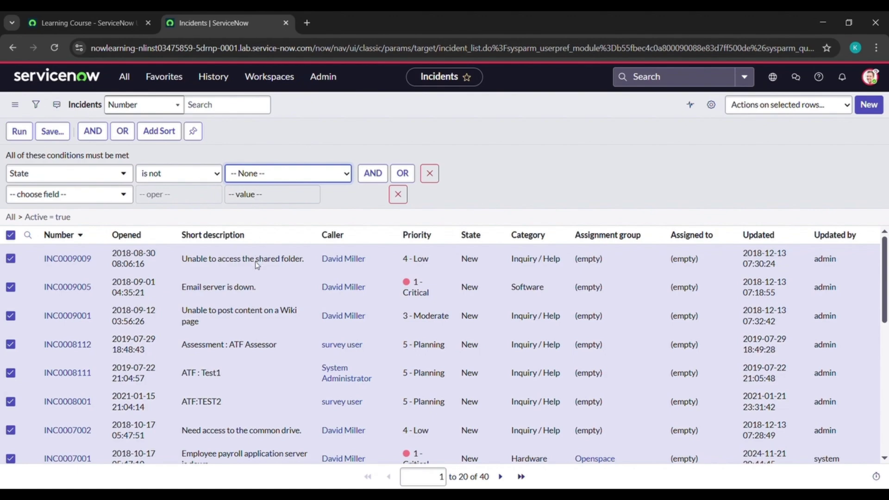
{"action": "key", "text": "c"}
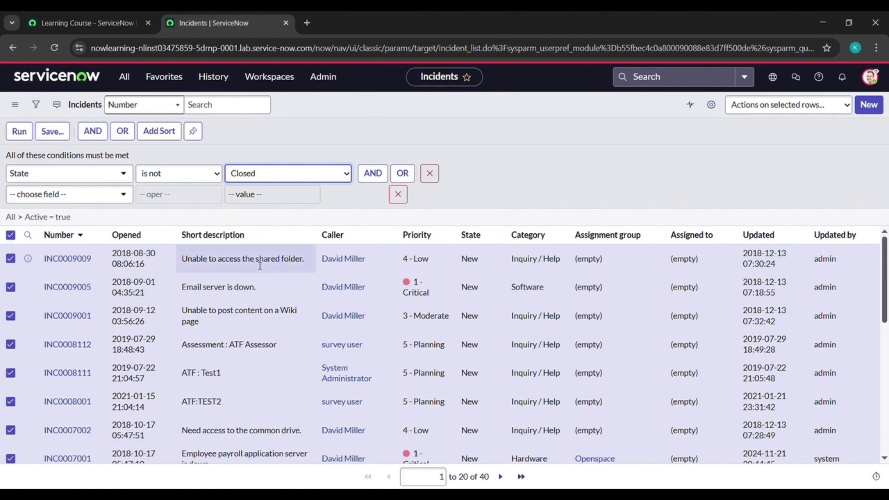
Add the filter condition Assignment group is not empty.
{"action": "left_click", "coordinate": [101, 197]}
{"action": "type", "text": "a"}
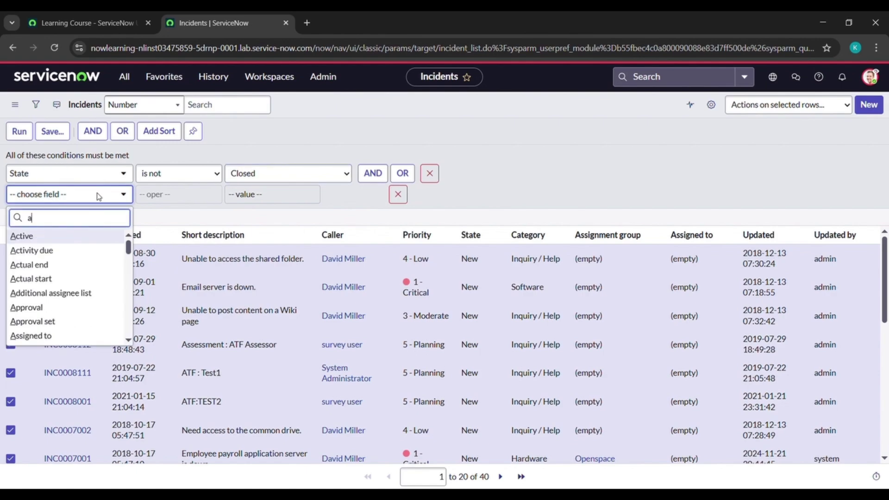
{"action": "type", "text": "ssign"}
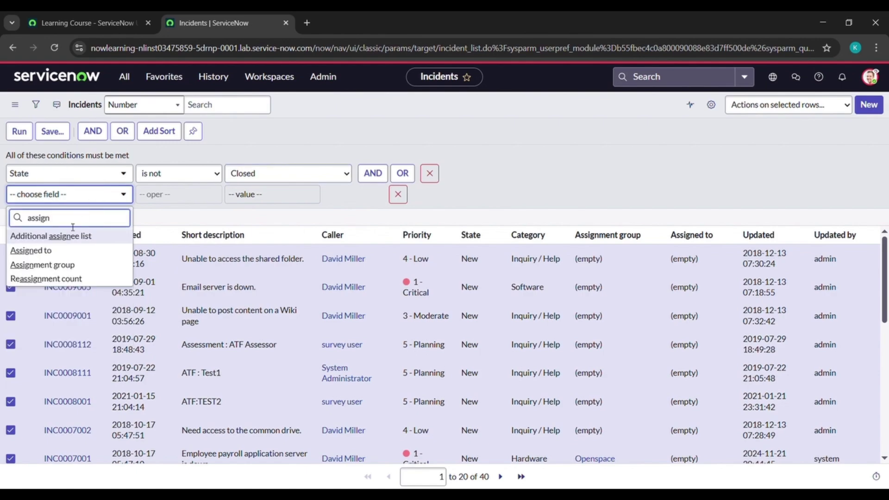
{"action": "left_click", "coordinate": [68, 267]}
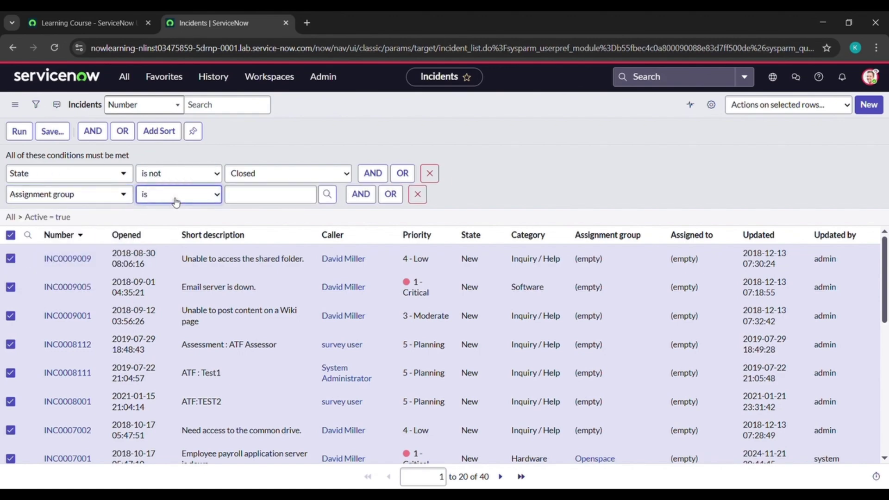
{"action": "left_click", "coordinate": [170, 253]}
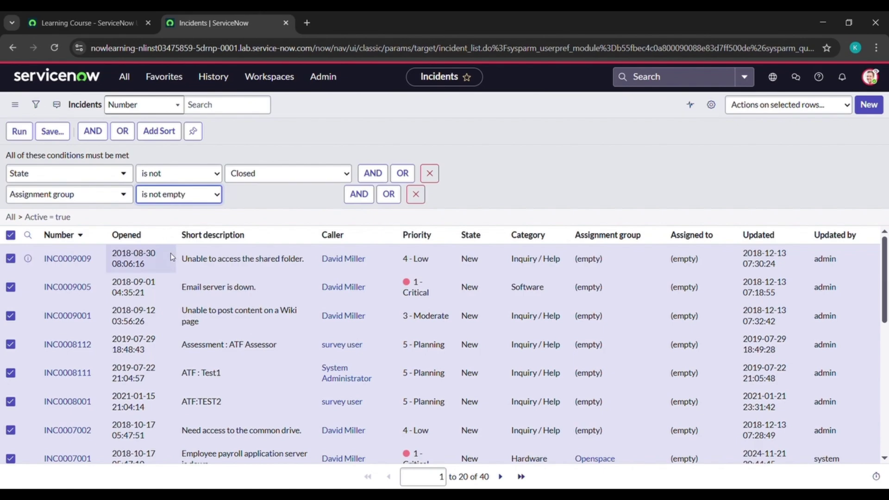
Add Assigned to is not empty and run the filter, leaving 14 incidents.
{"action": "left_click", "coordinate": [359, 197]}
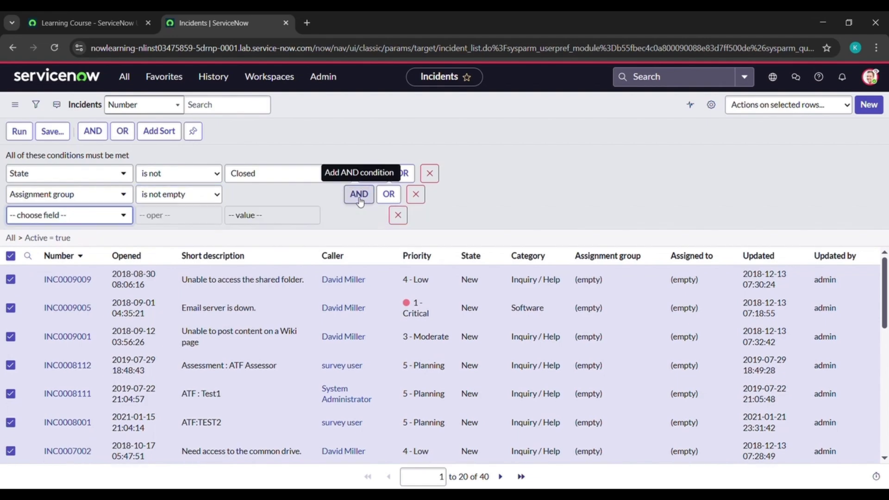
{"action": "left_click", "coordinate": [68, 223]}
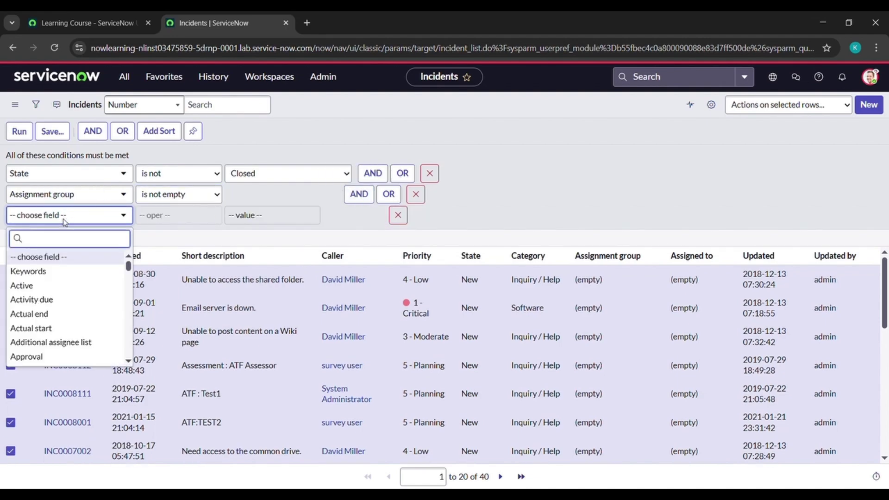
{"action": "type", "text": "assign"}
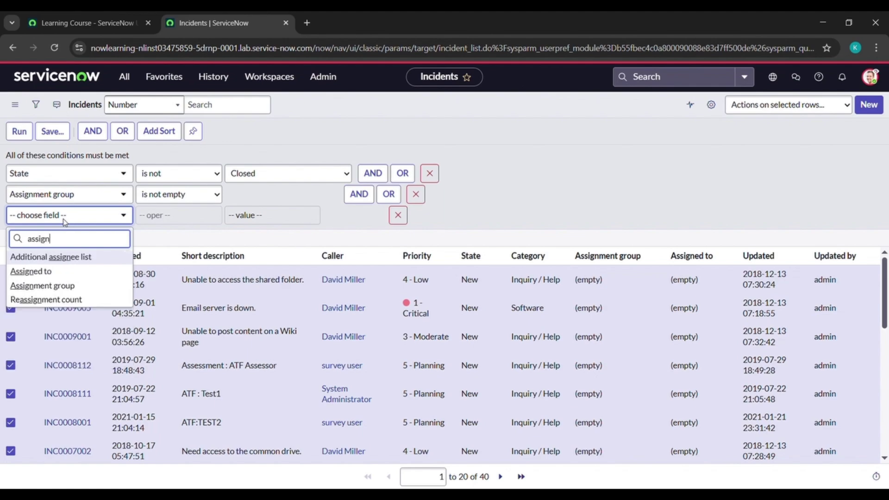
{"action": "left_click", "coordinate": [47, 272]}
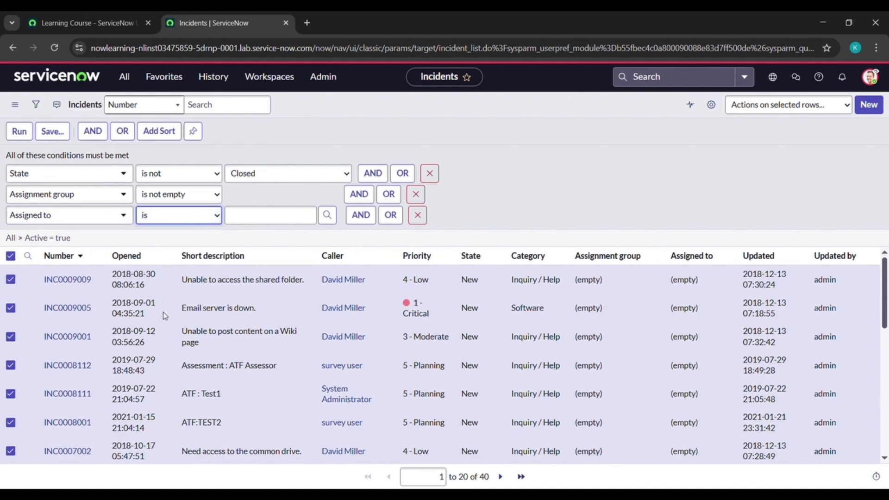
{"action": "left_click", "coordinate": [171, 278]}
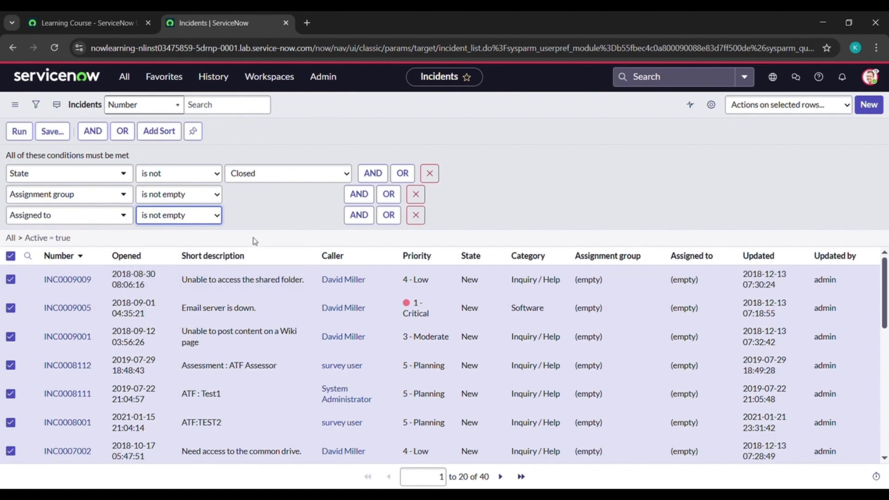
{"action": "left_click", "coordinate": [28, 132]}
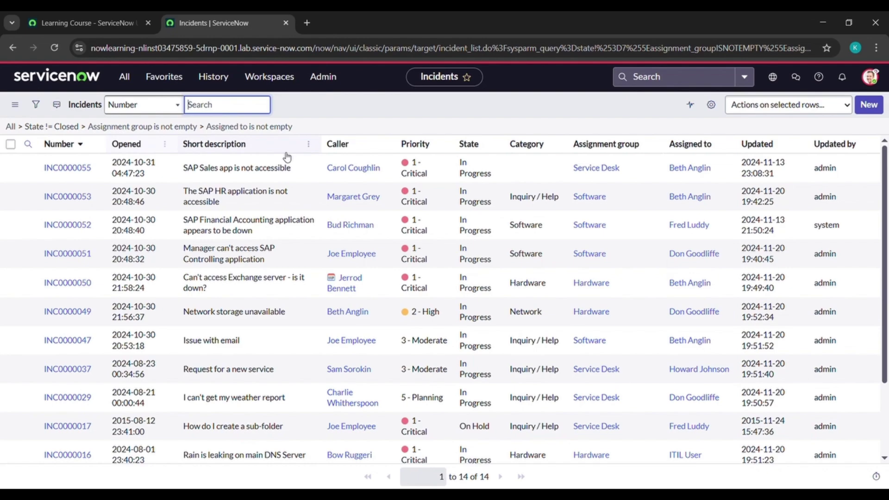
Sort the 14 incidents by Priority ascending so 1 - Critical comes first.
{"action": "left_click", "coordinate": [427, 147]}
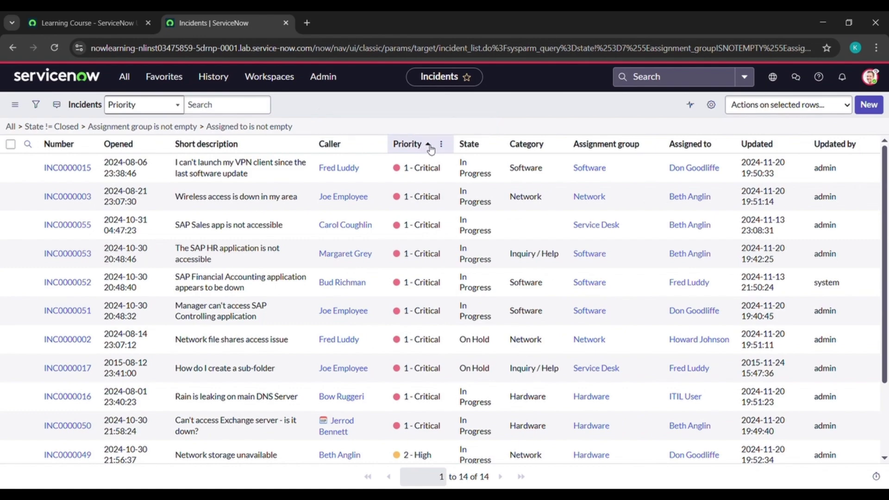
{"action": "left_click", "coordinate": [430, 146]}
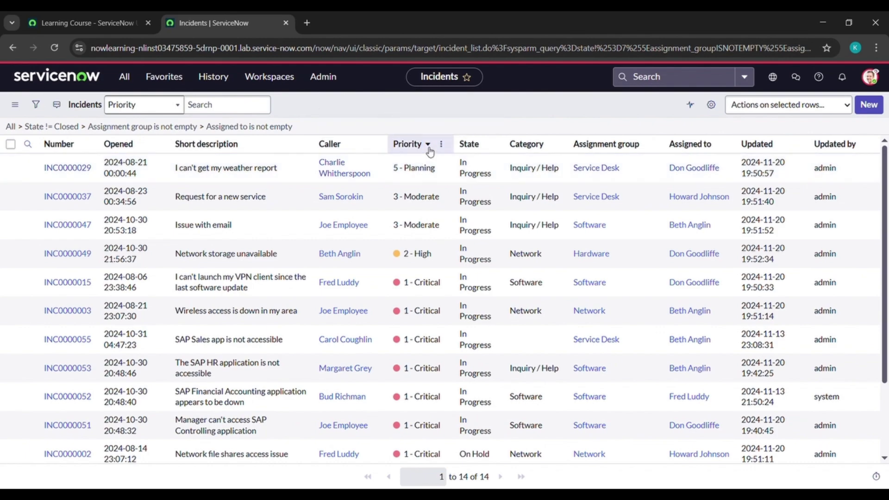
{"action": "left_click", "coordinate": [428, 148]}
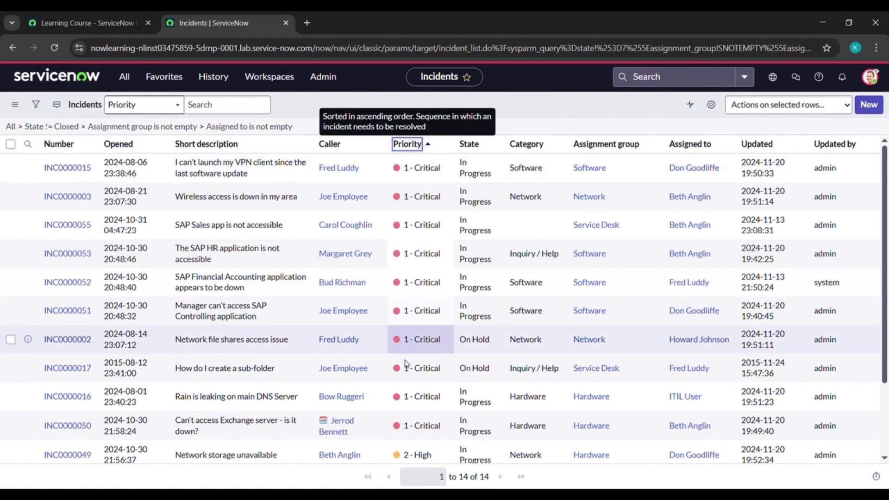
Bulk-edit the State of the ten 1 - Critical incidents to In Progress.
{"action": "left_click", "coordinate": [532, 221]}
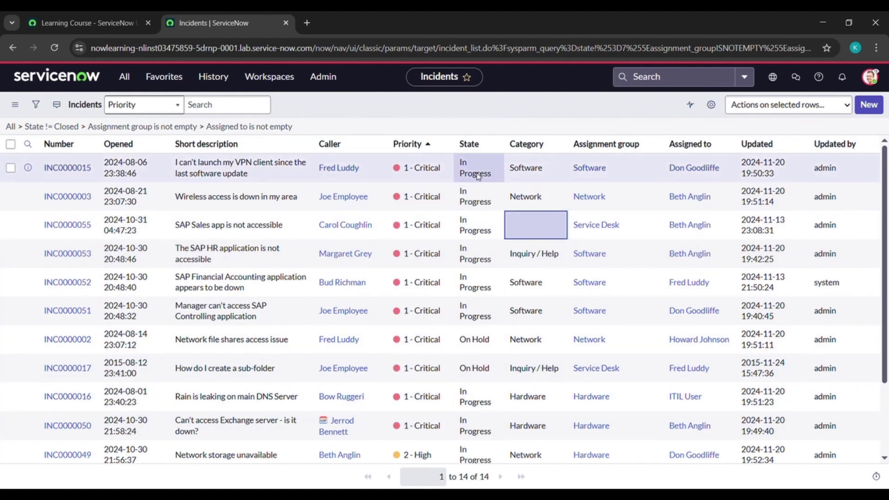
{"action": "left_click_drag", "start_coordinate": [479, 176], "coordinate": [484, 423]}
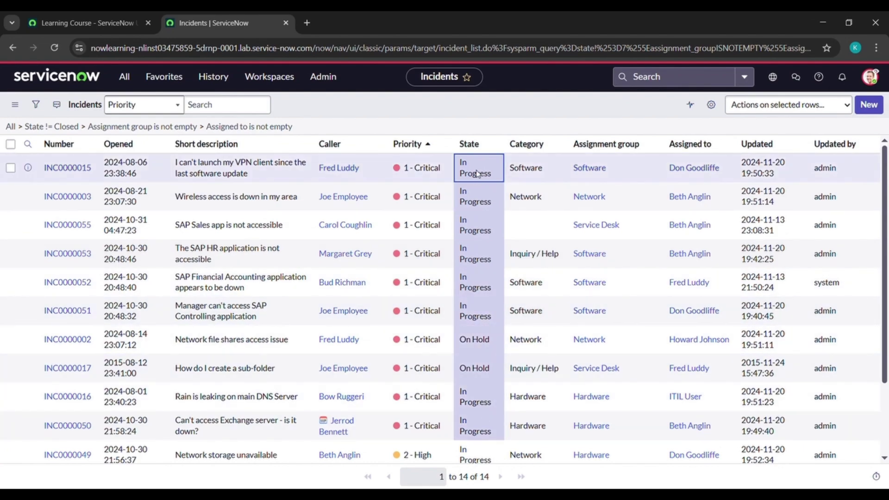
{"action": "double_click", "coordinate": [500, 172]}
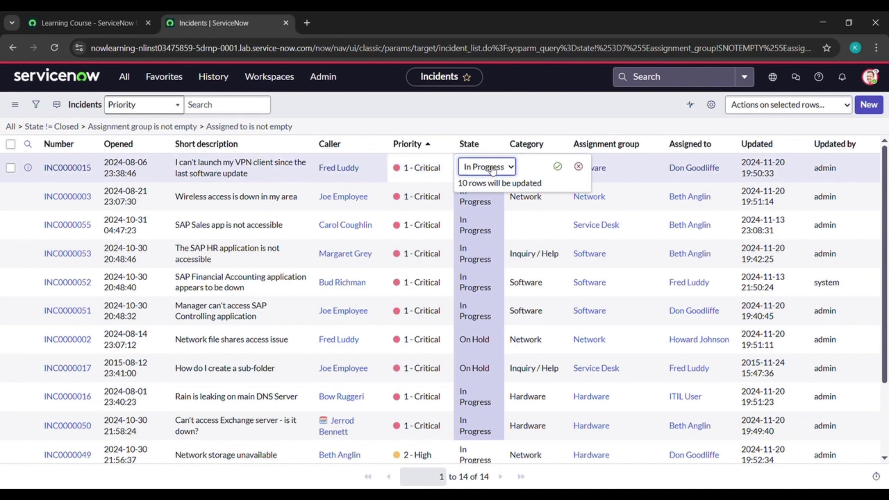
{"action": "left_click", "coordinate": [559, 167]}
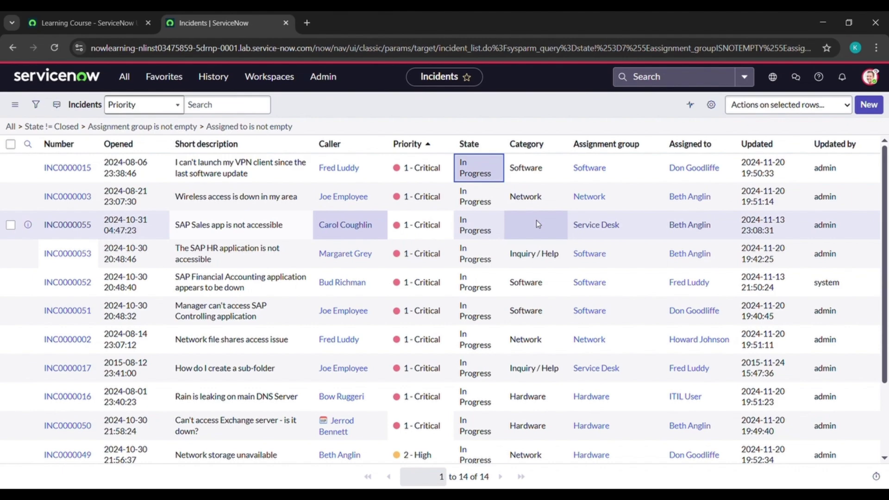
Set INC0000055's empty Category to Software by editing it in the list.
{"action": "double_click", "coordinate": [536, 224]}
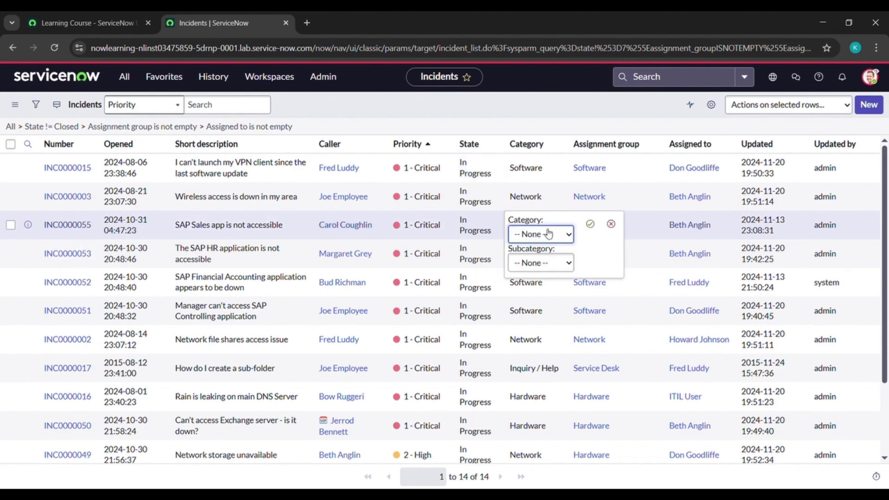
{"action": "left_click", "coordinate": [548, 233]}
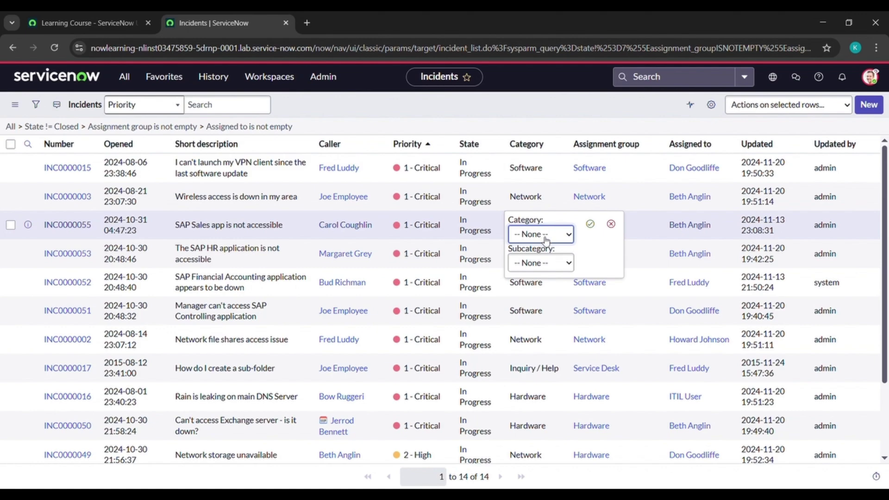
{"action": "left_click", "coordinate": [541, 282]}
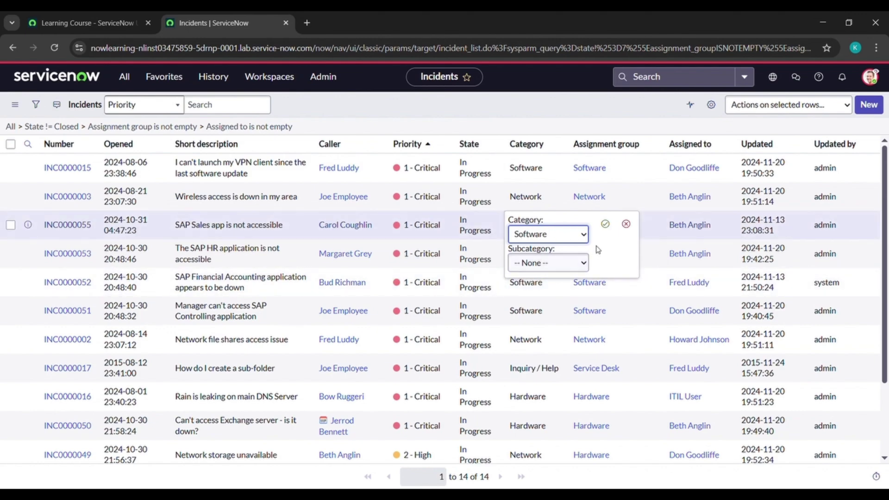
{"action": "left_click", "coordinate": [605, 223]}
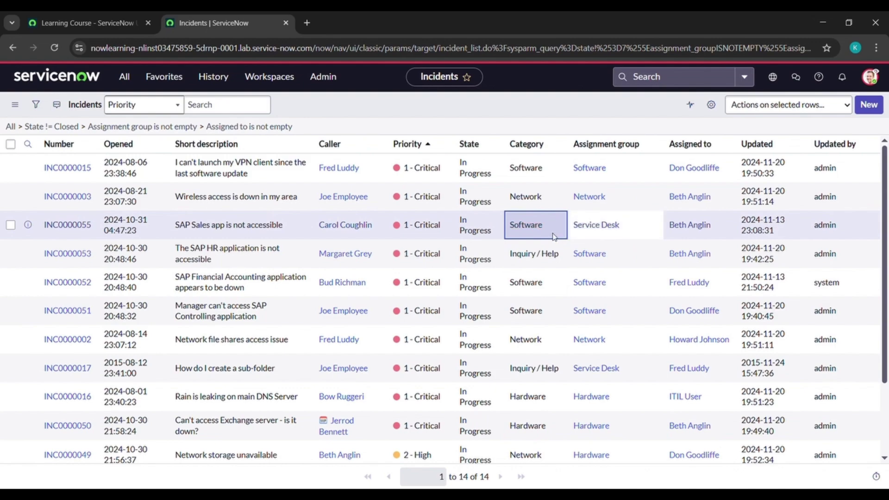
Remove the Opened and Updated by columns from the list, then return to the course tab.
{"action": "left_click", "coordinate": [715, 105]}
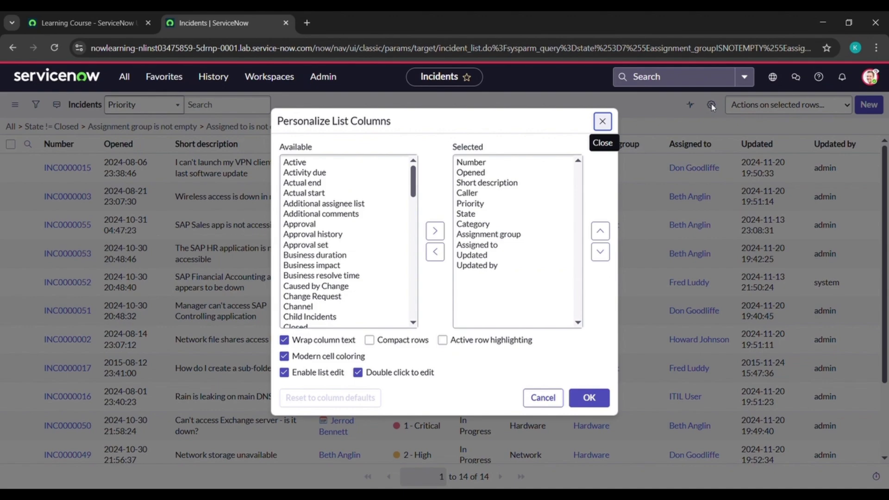
{"action": "left_click", "coordinate": [498, 174]}
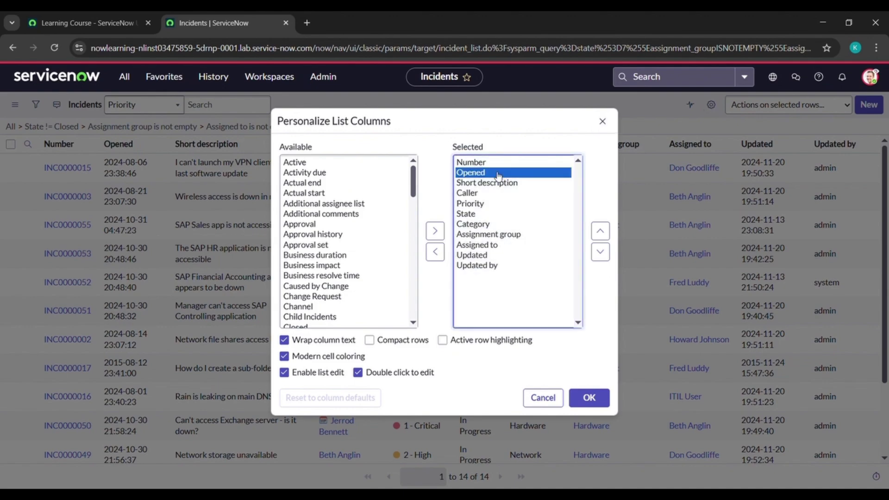
{"action": "left_click", "coordinate": [486, 267], "text": "ctrl"}
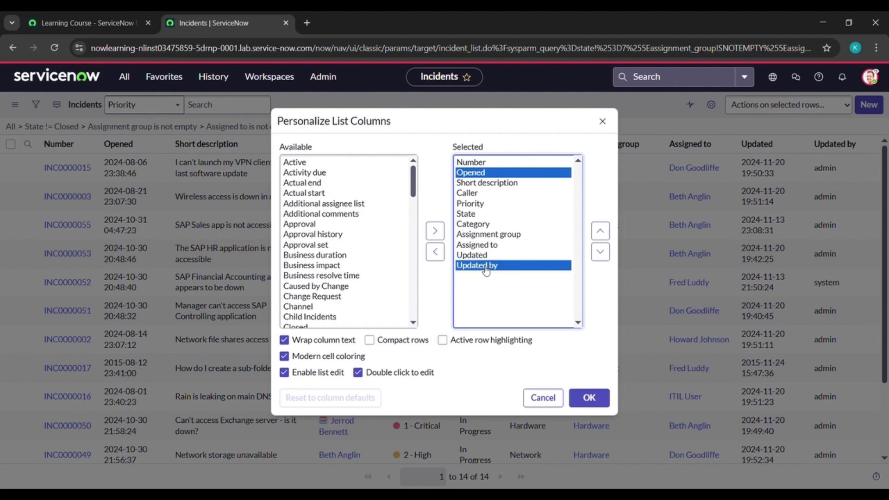
{"action": "left_click", "coordinate": [435, 254]}
{"action": "left_click", "coordinate": [605, 398]}
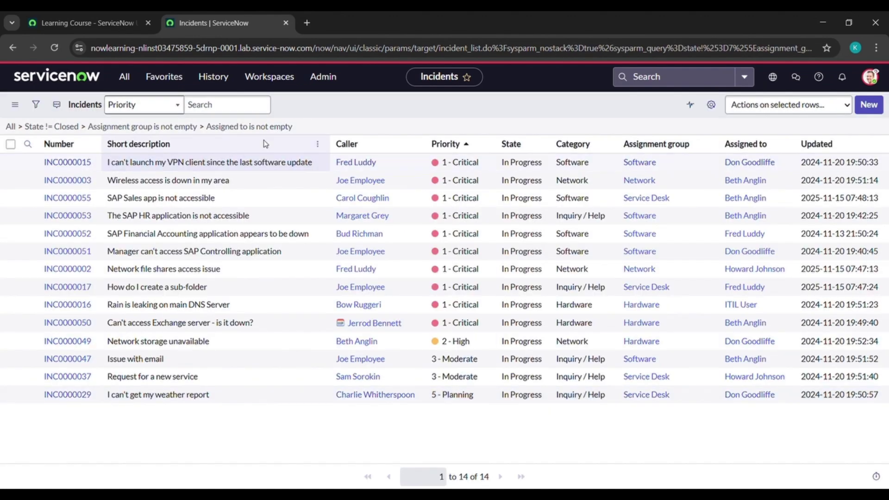
{"action": "left_click", "coordinate": [109, 14]}
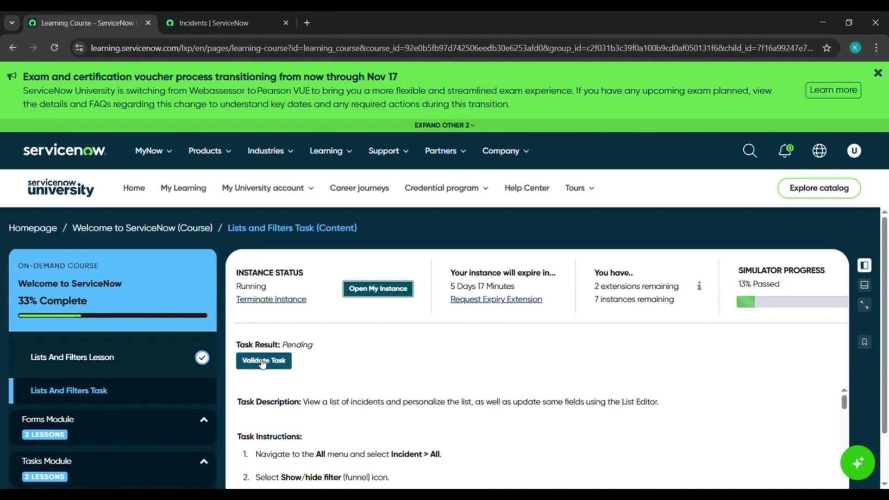
Validate the Lists and Filters task on the course page.
{"action": "left_click", "coordinate": [279, 363]}
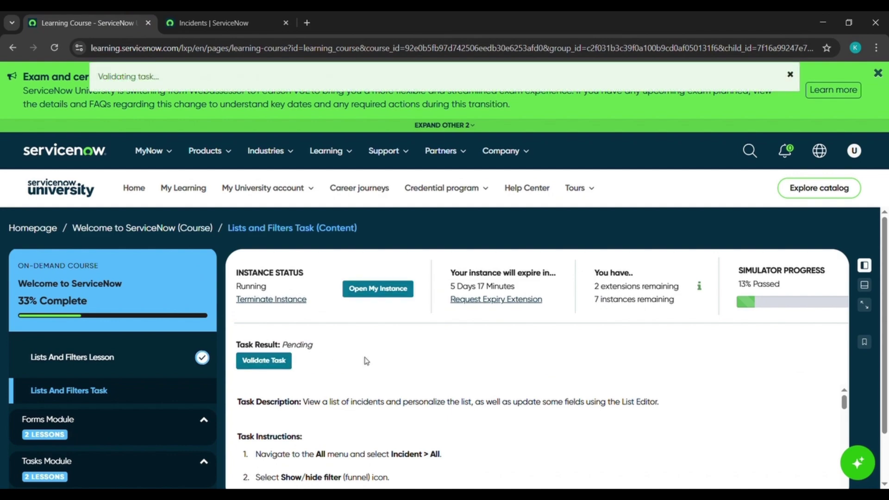